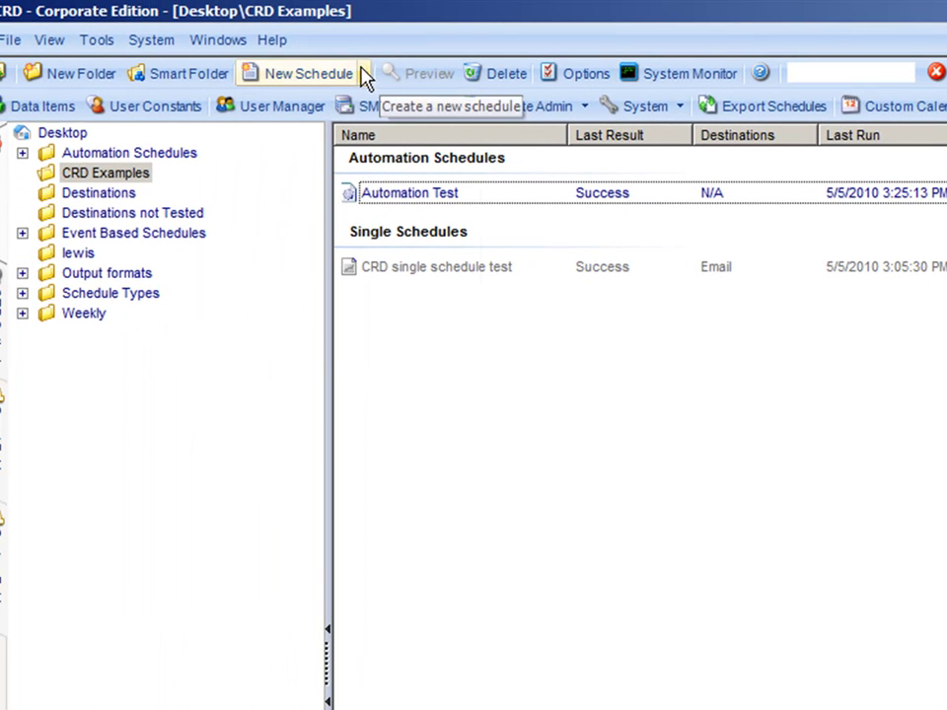
# Create an event-based schedule named "Event based" in Desktop\CRD Examples with no description, and continue to its conditions.
pyautogui.click(360, 75)
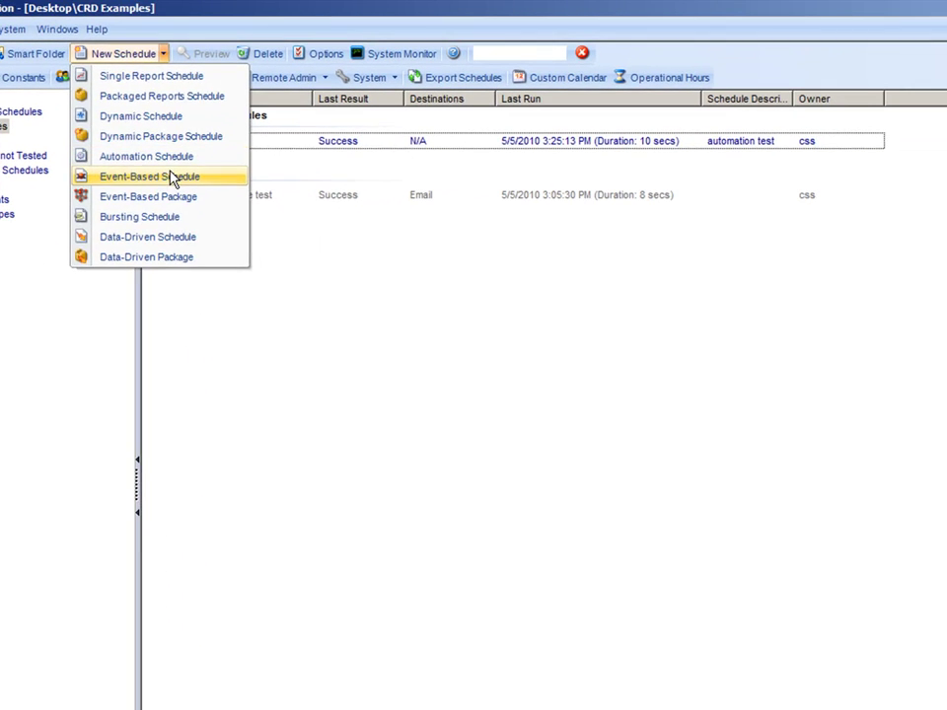
pyautogui.click(345, 242)
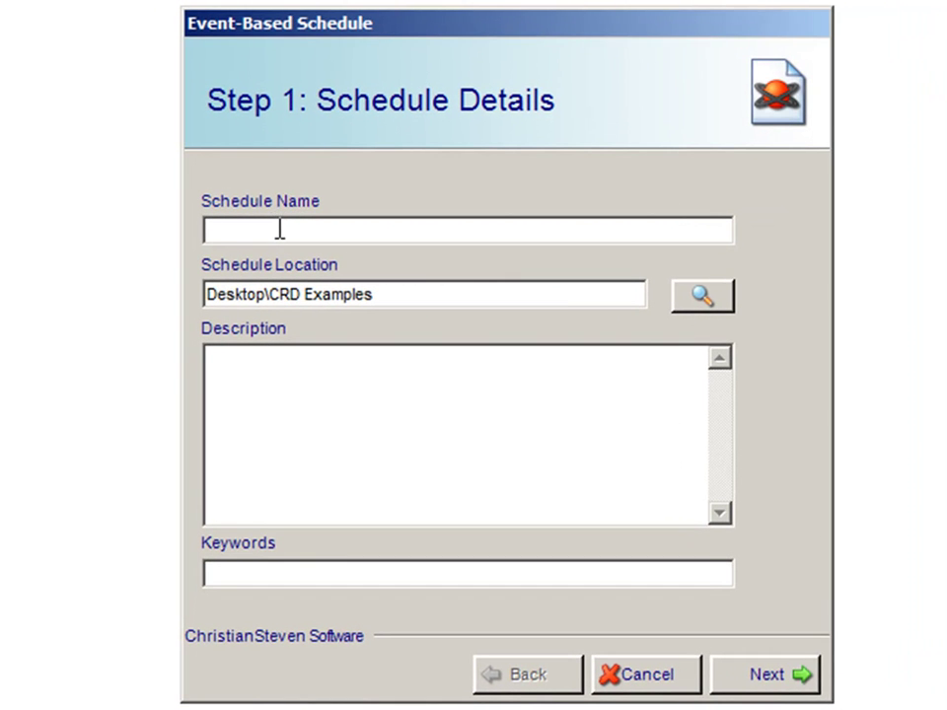
pyautogui.write('Event based')
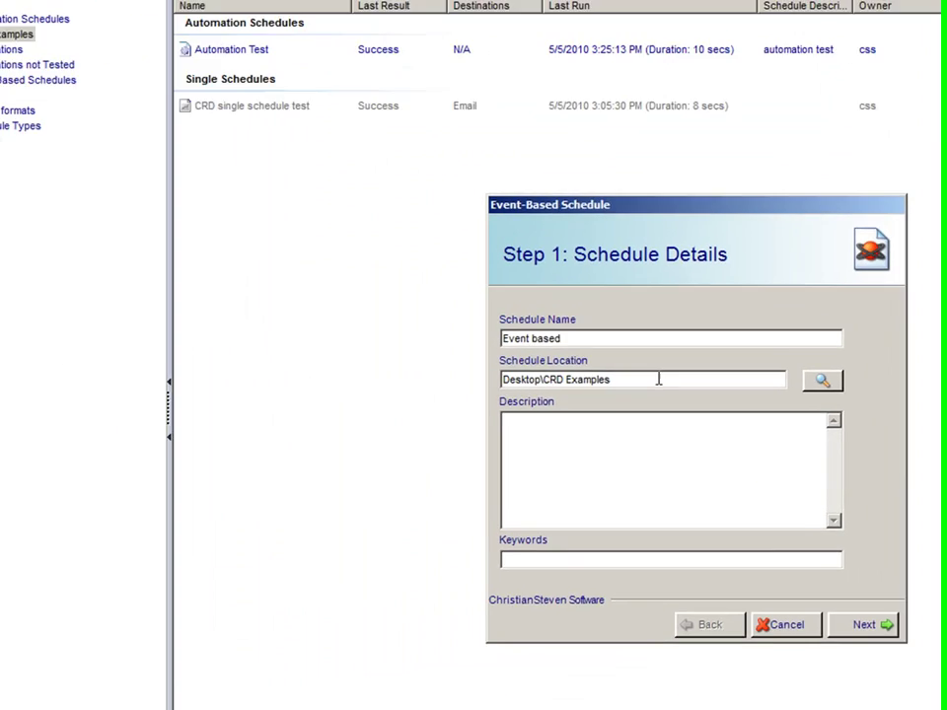
pyautogui.click(659, 379)
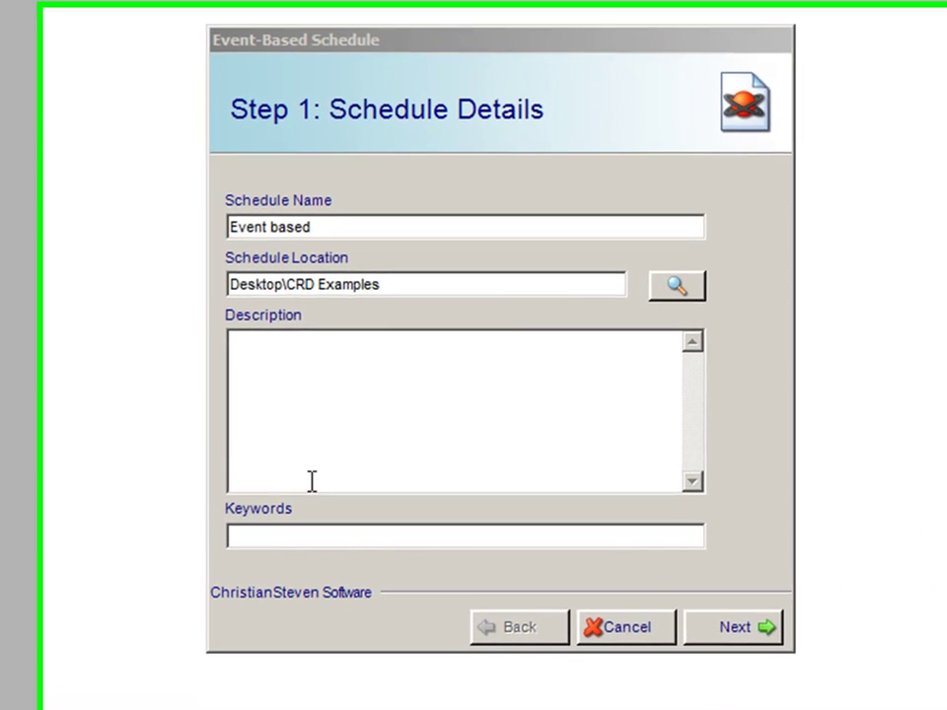
pyautogui.click(273, 403)
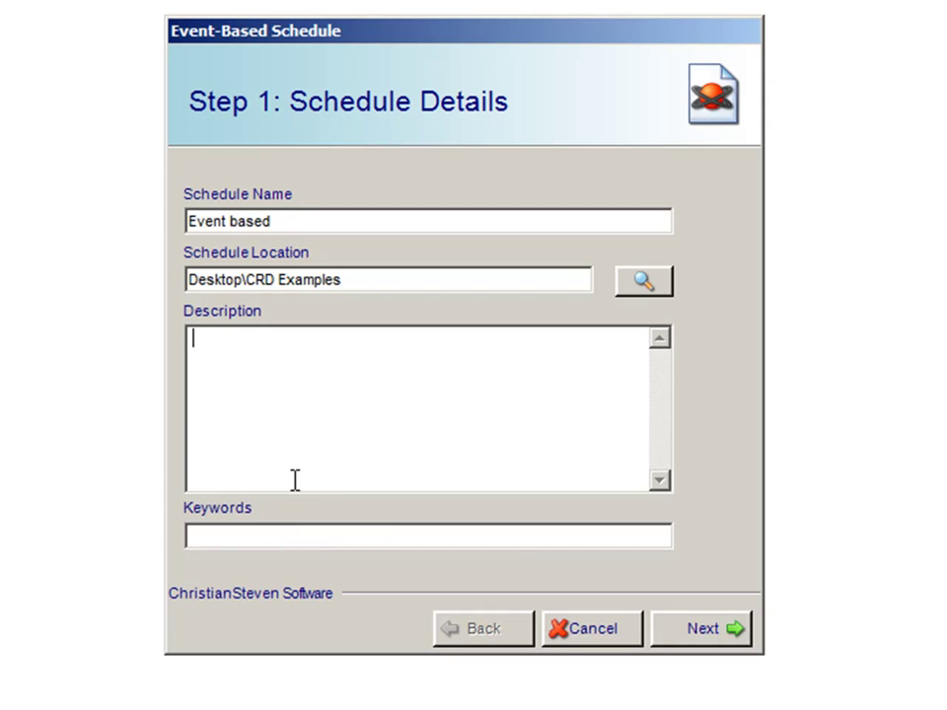
pyautogui.click(728, 633)
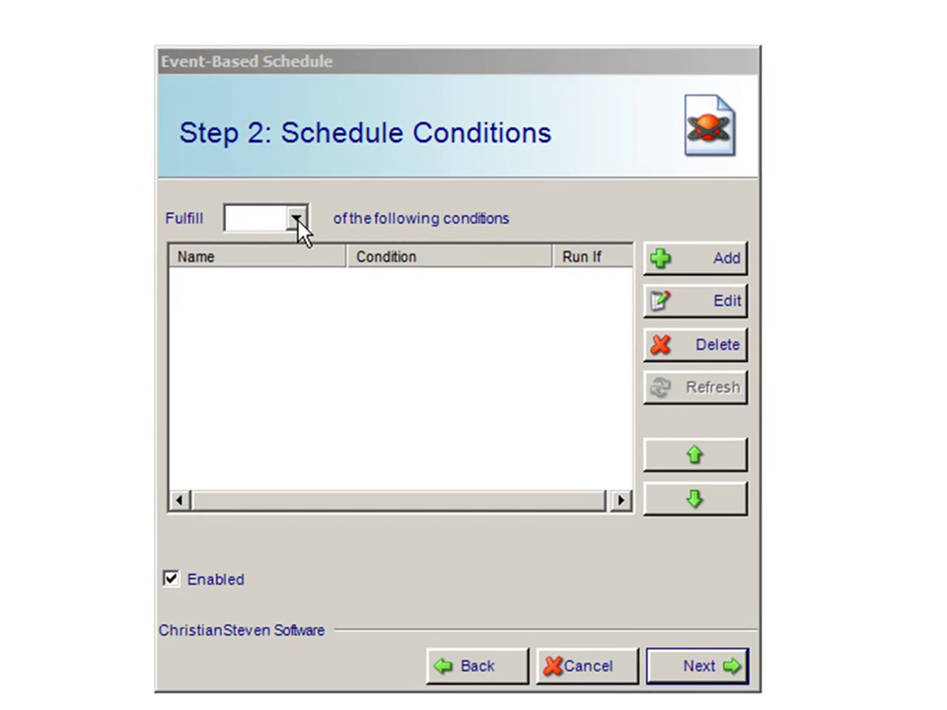
# Require ANY of the conditions to be fulfilled and add a "File has been modified" condition named "File modified", set to TRUE.
pyautogui.click(297, 219)
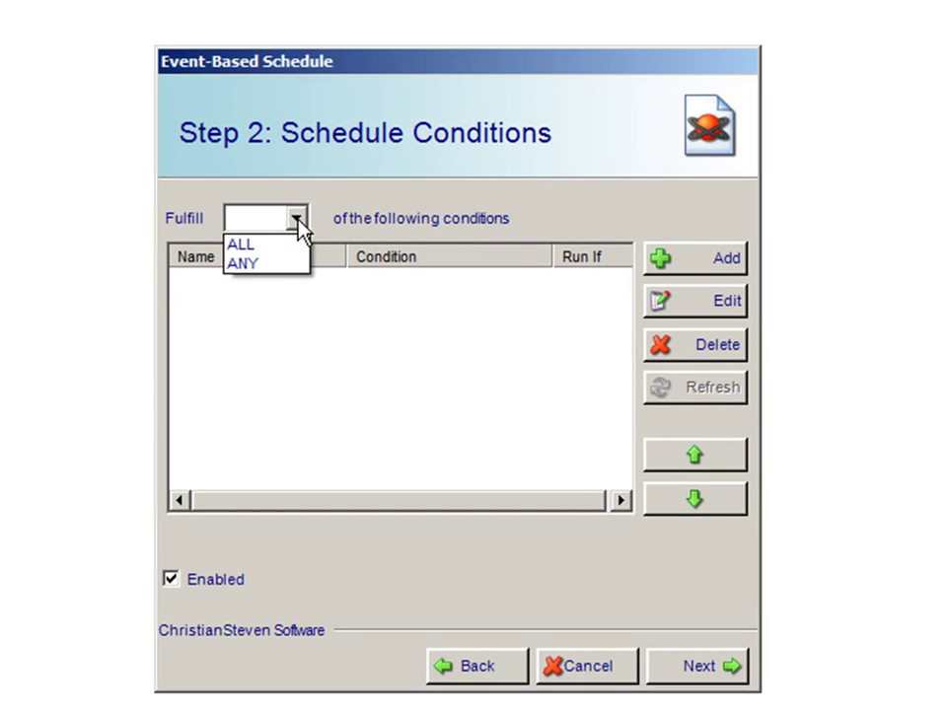
pyautogui.click(264, 275)
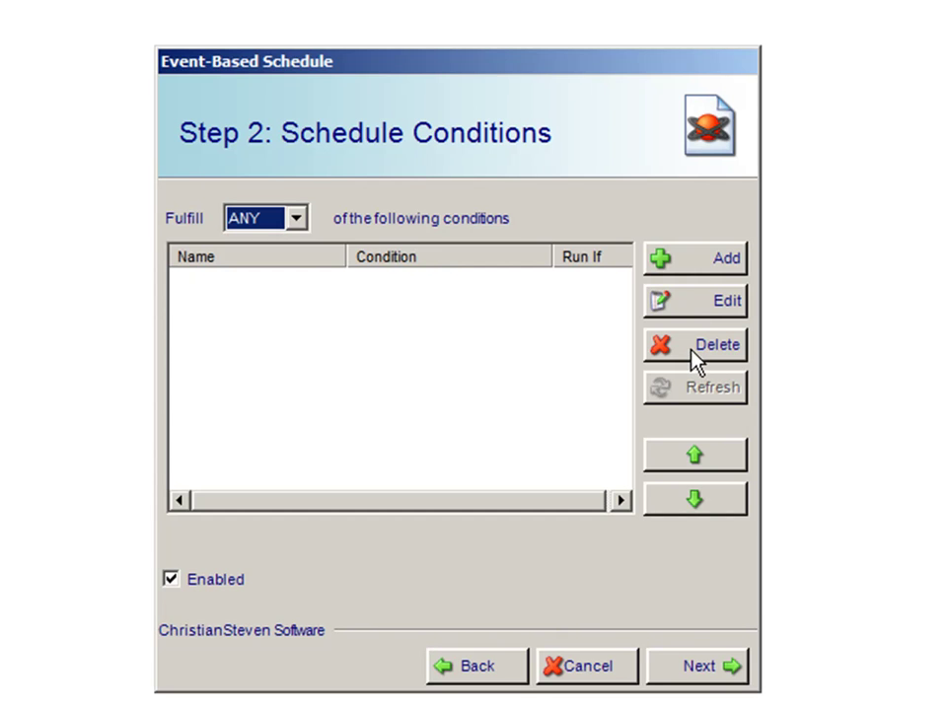
pyautogui.click(699, 276)
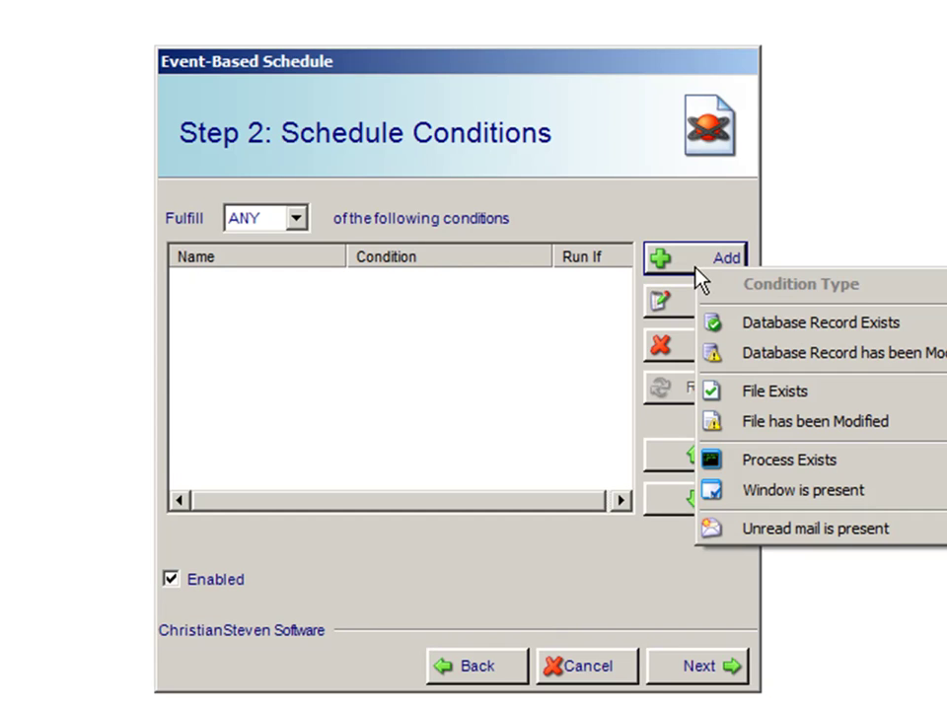
pyautogui.click(768, 434)
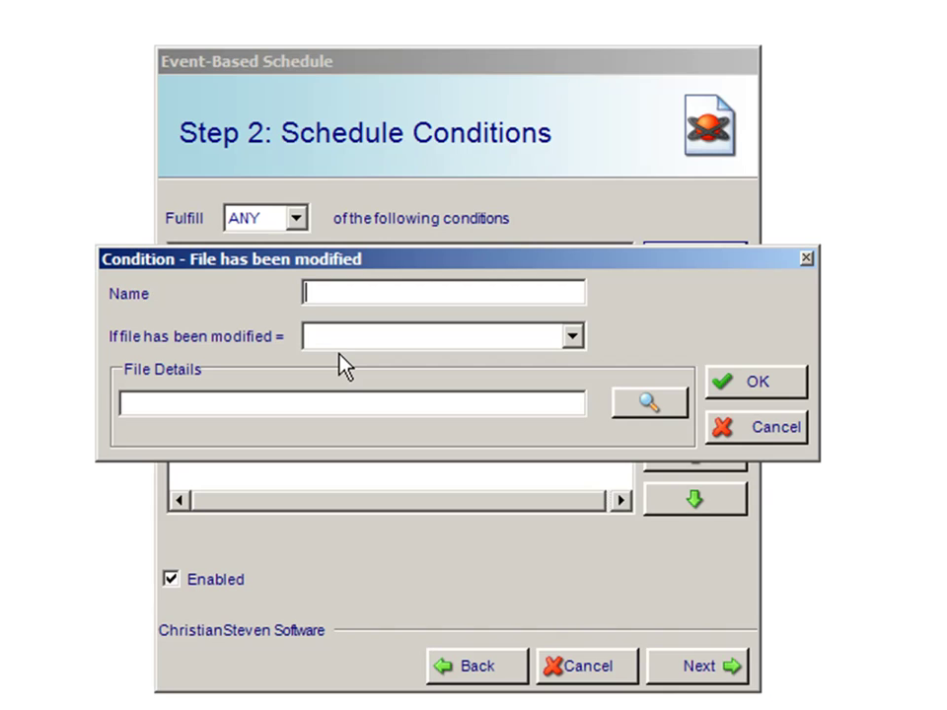
pyautogui.write('File modified')
pyautogui.click(572, 336)
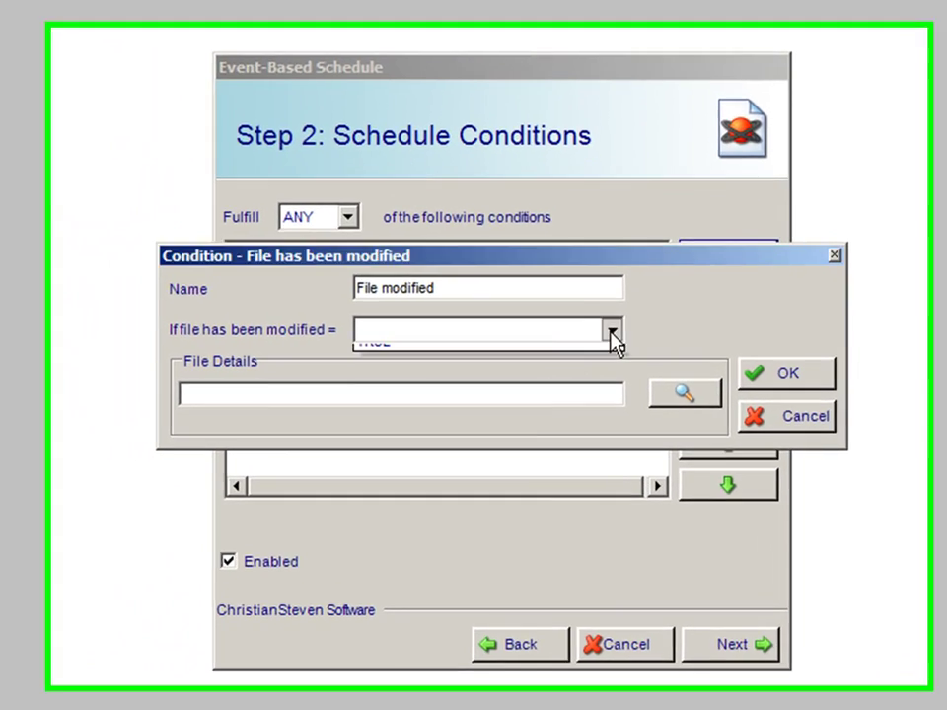
pyautogui.click(614, 335)
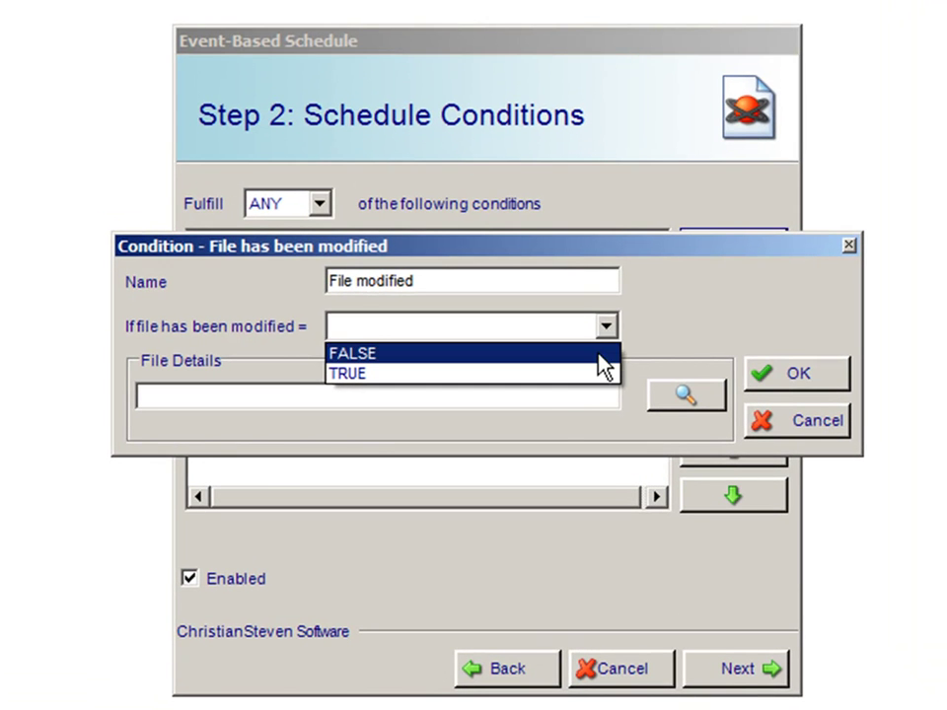
pyautogui.click(554, 381)
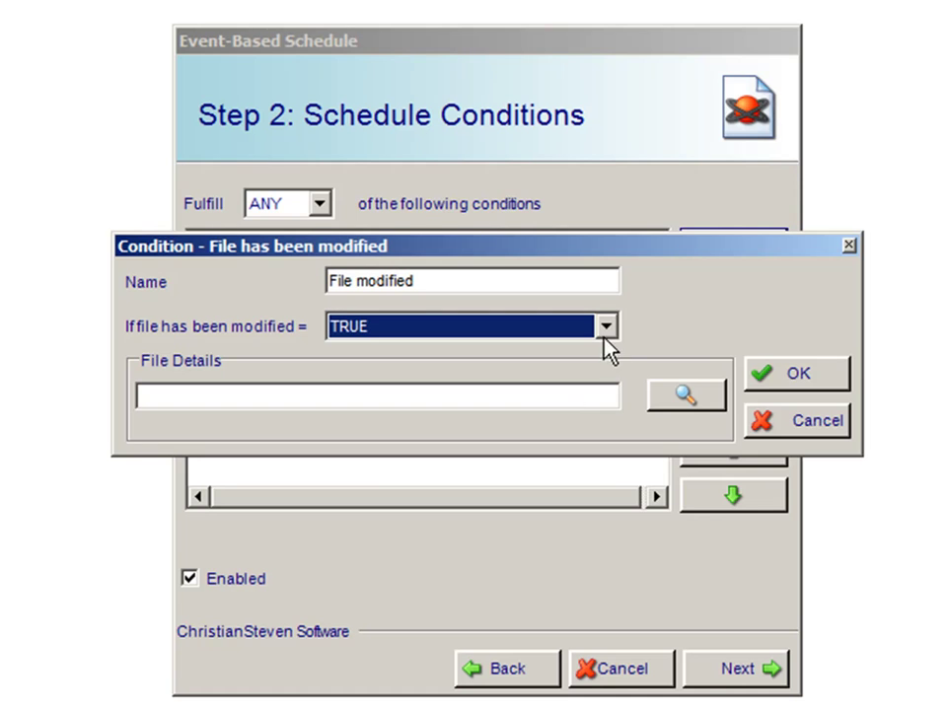
# Choose the Word file "Event-Based File Modfiied" in the desktop's Public Folder as the monitored file, and accept the condition.
pyautogui.click(507, 405)
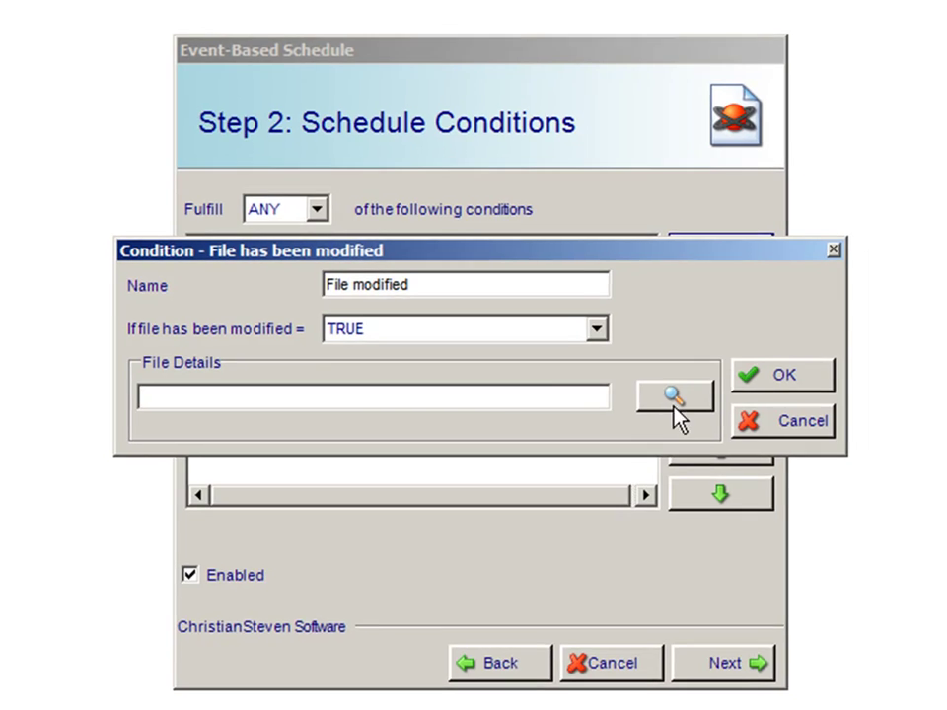
pyautogui.click(675, 413)
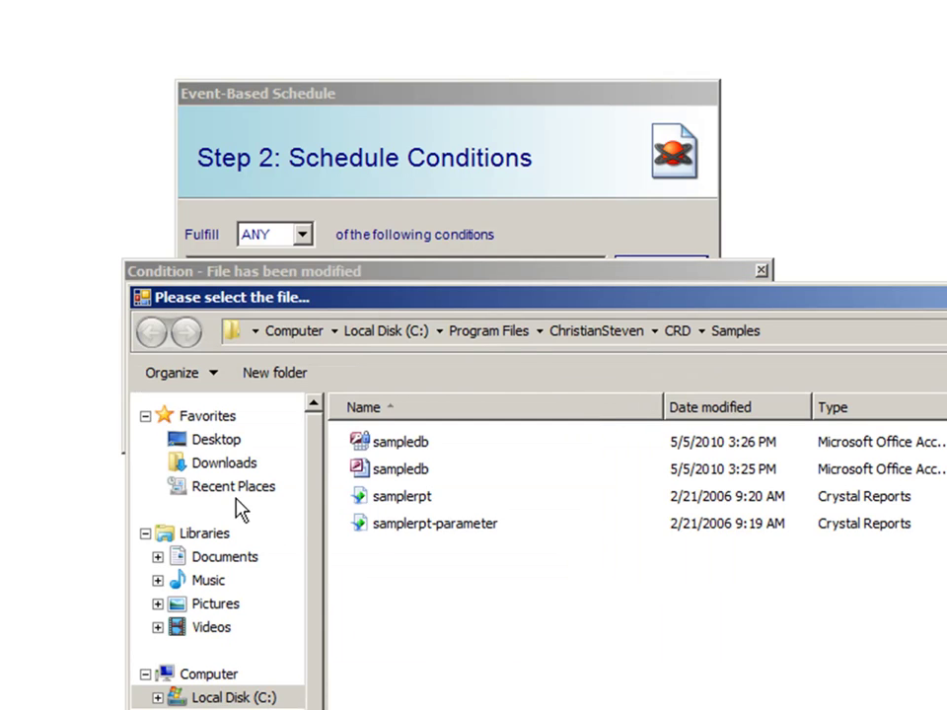
pyautogui.click(212, 446)
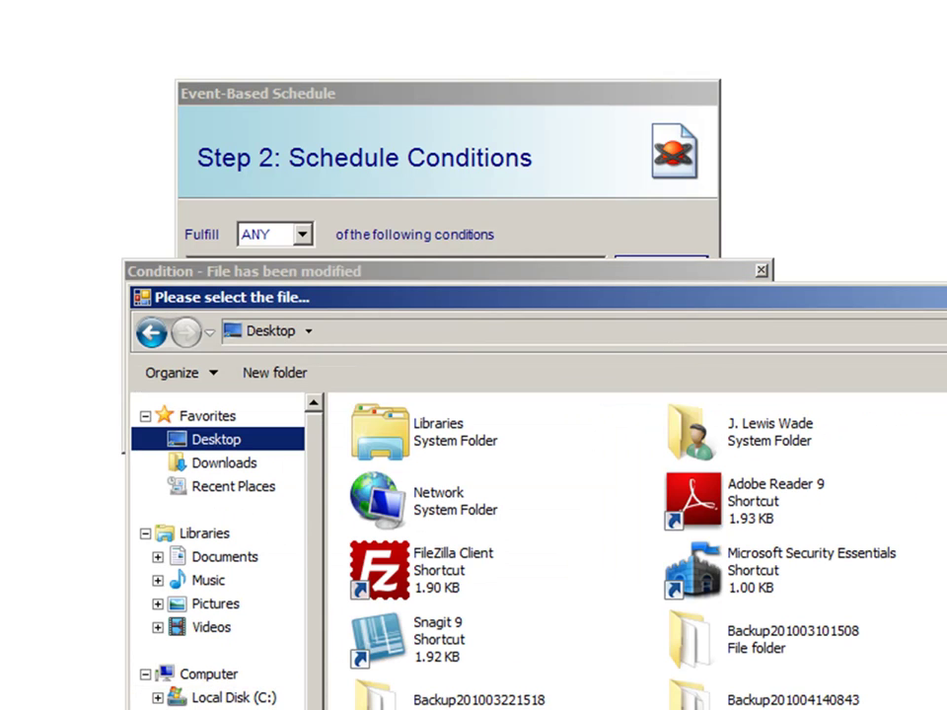
pyautogui.scroll(-5, 632, 553)
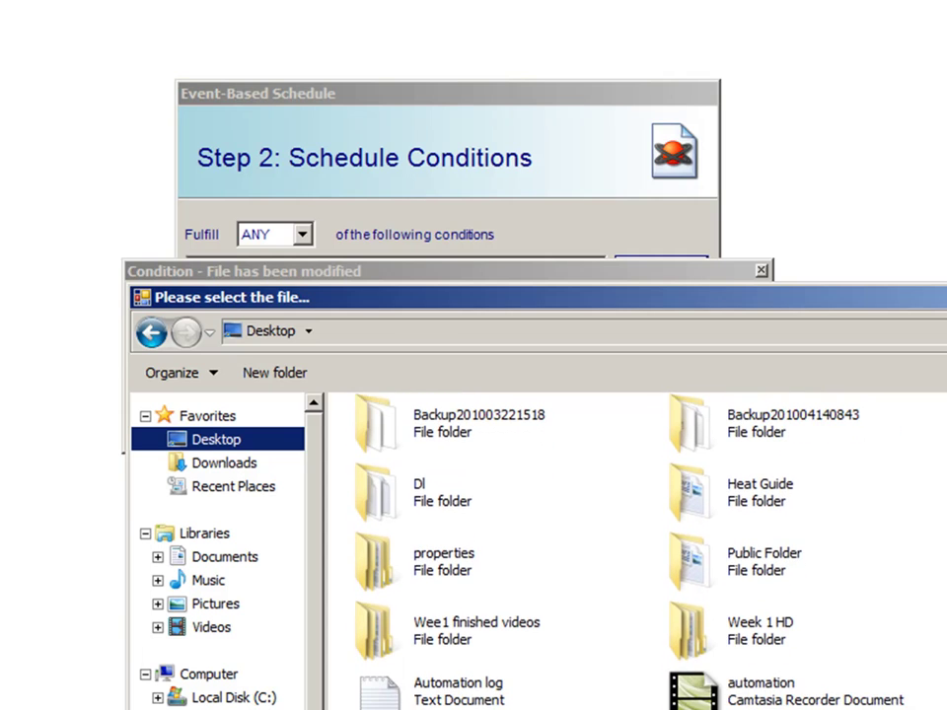
pyautogui.doubleClick(720, 571)
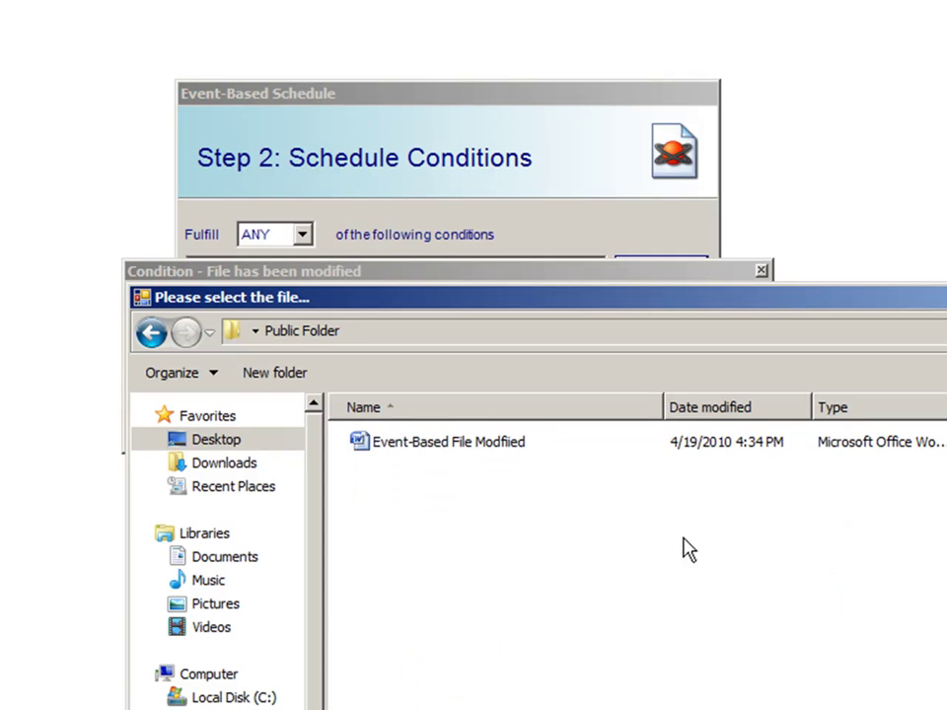
pyautogui.click(435, 449)
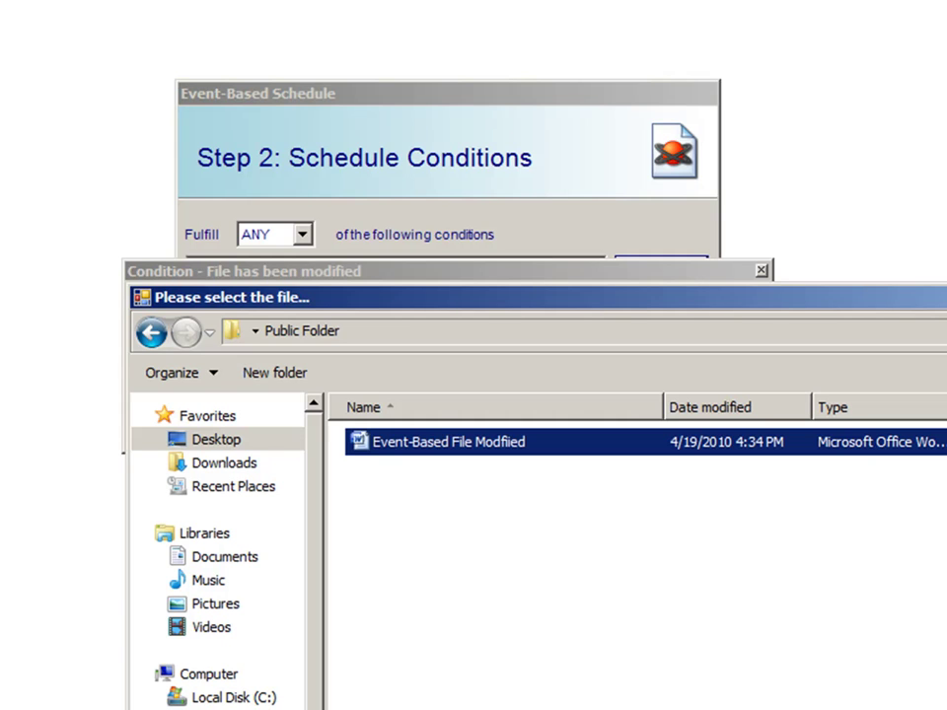
pyautogui.press('Return')
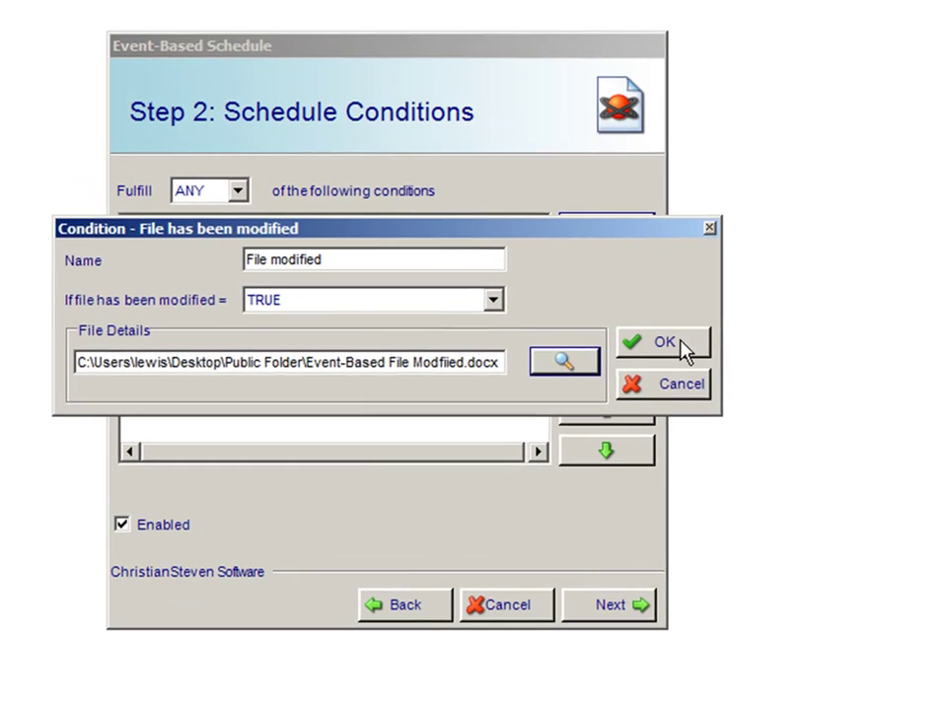
pyautogui.click(732, 383)
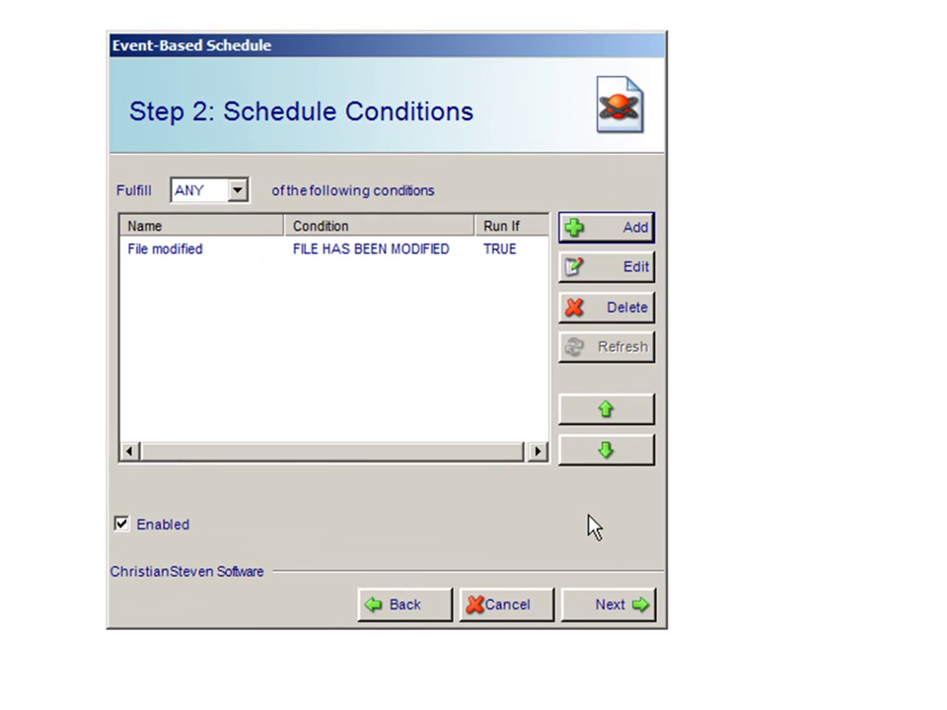
pyautogui.click(612, 607)
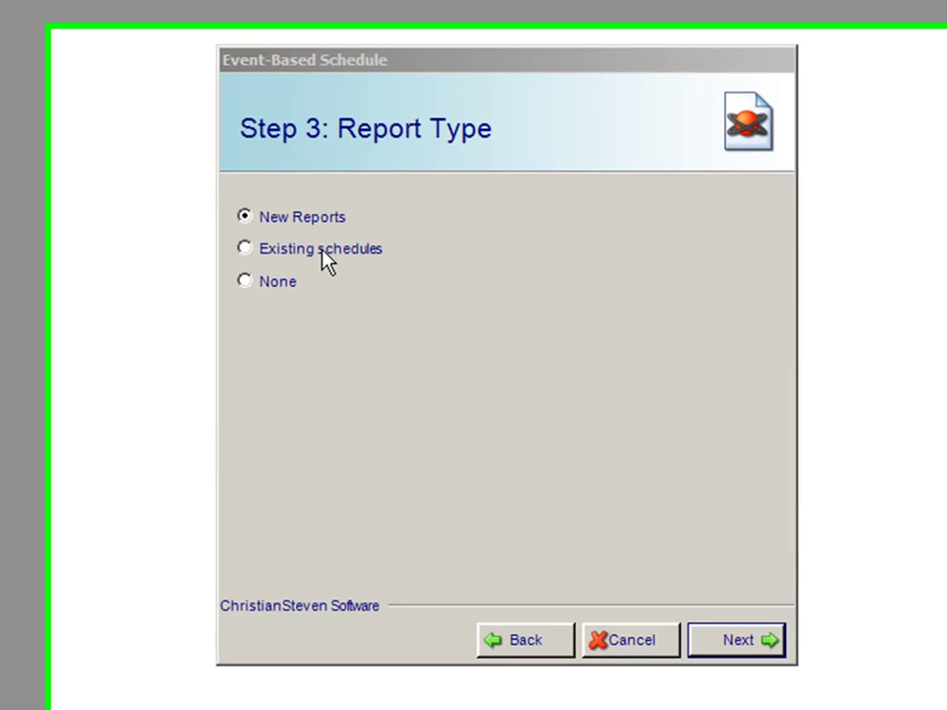
# Set the report type to Existing schedules and continue to the schedule selection.
pyautogui.click(263, 250)
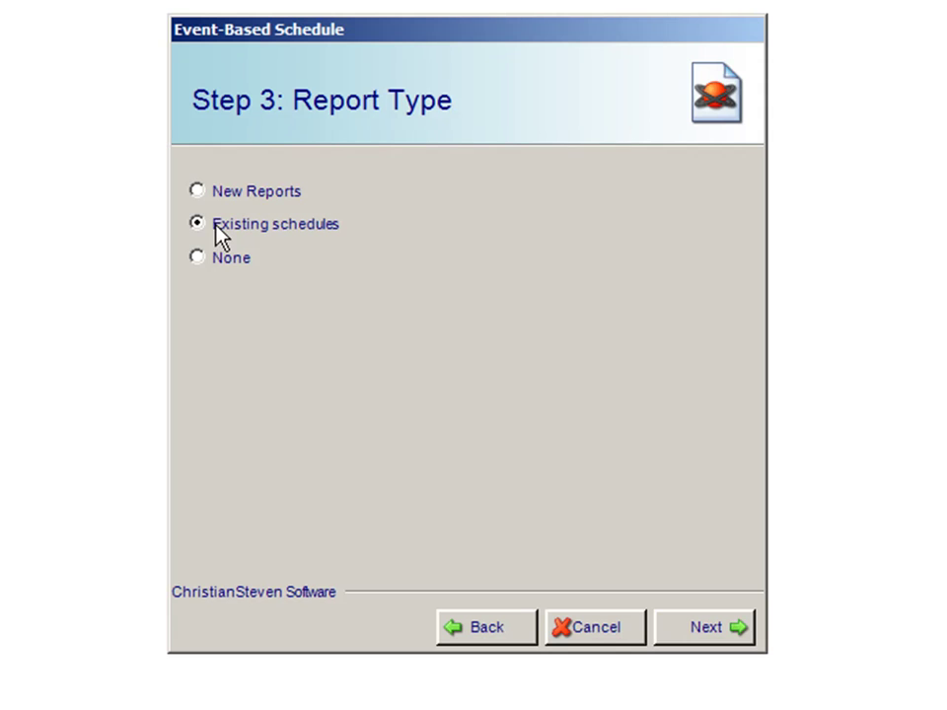
pyautogui.click(257, 198)
pyautogui.click(252, 228)
pyautogui.click(725, 627)
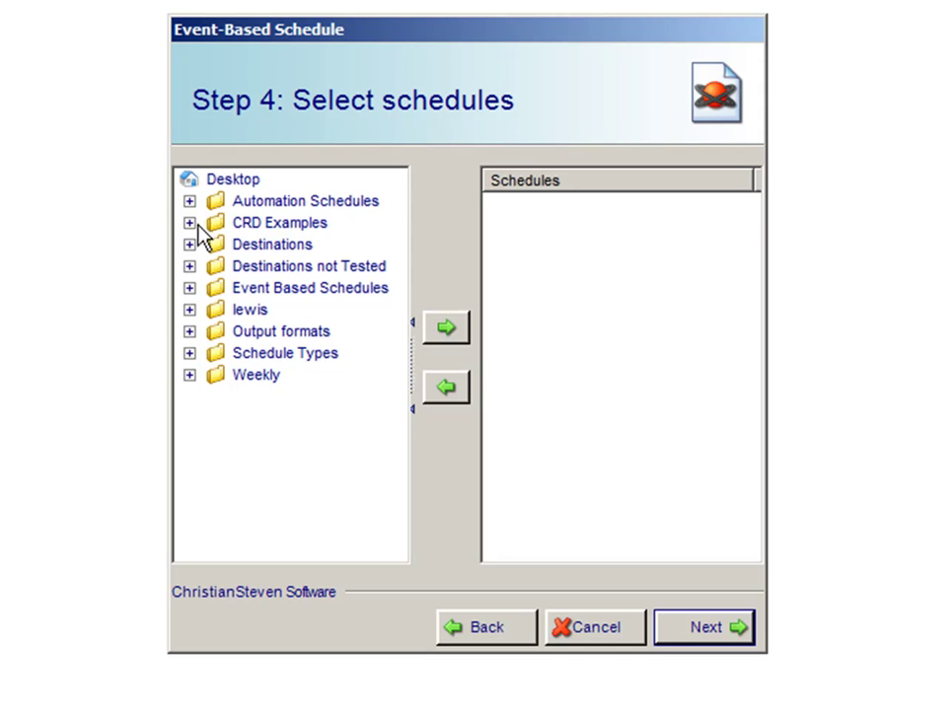
# Add "CRD single schedule test" from the CRD Examples folder as the schedule to run, and accept the default schedule options.
pyautogui.click(247, 224)
pyautogui.click(189, 223)
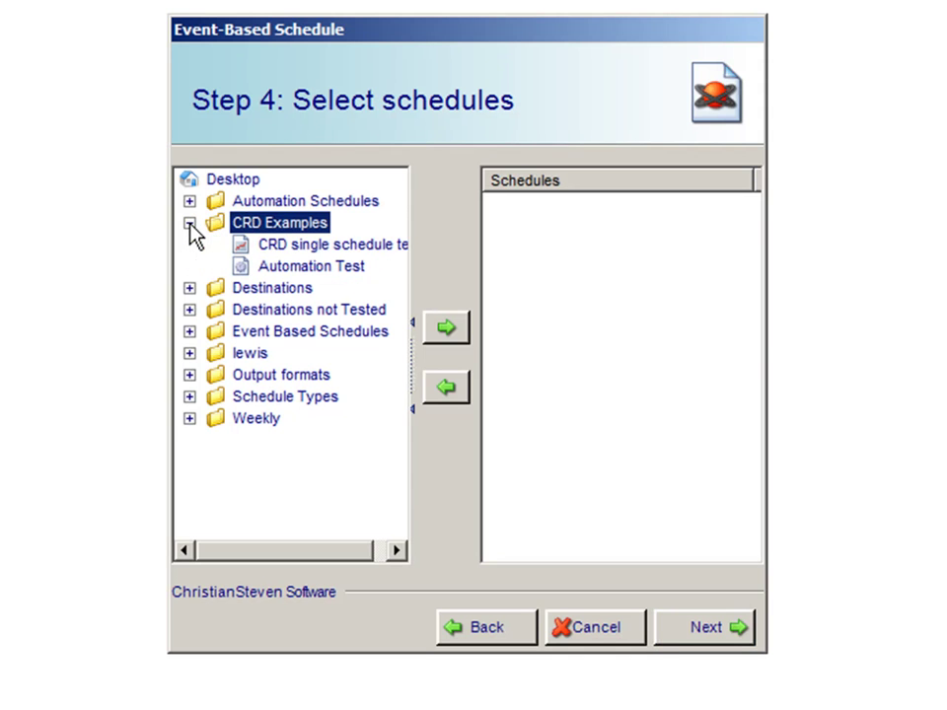
pyautogui.click(307, 246)
pyautogui.click(446, 328)
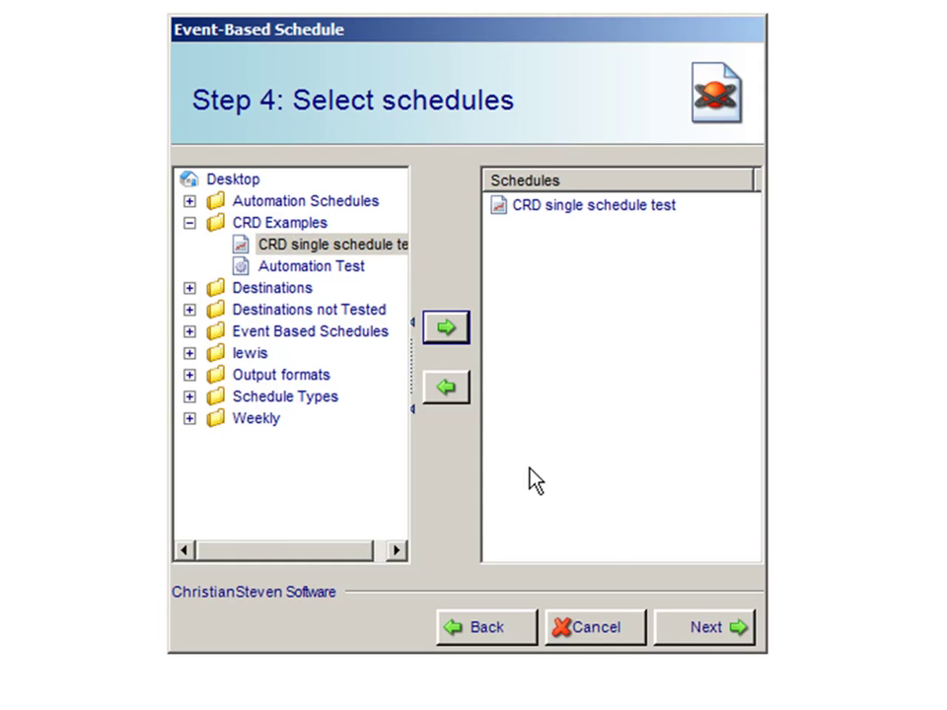
pyautogui.click(701, 629)
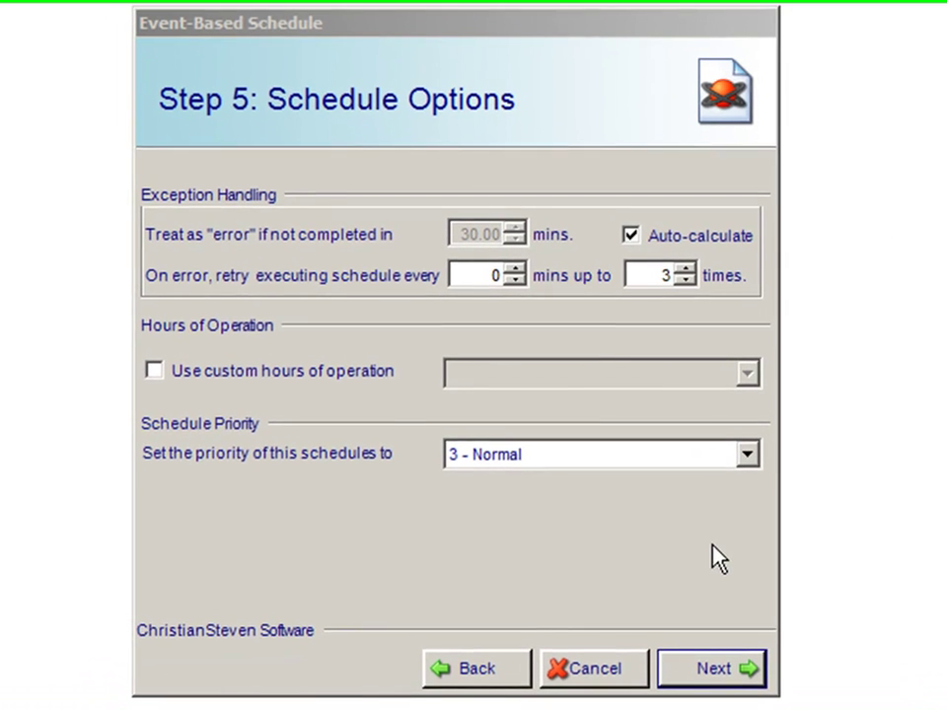
pyautogui.click(720, 671)
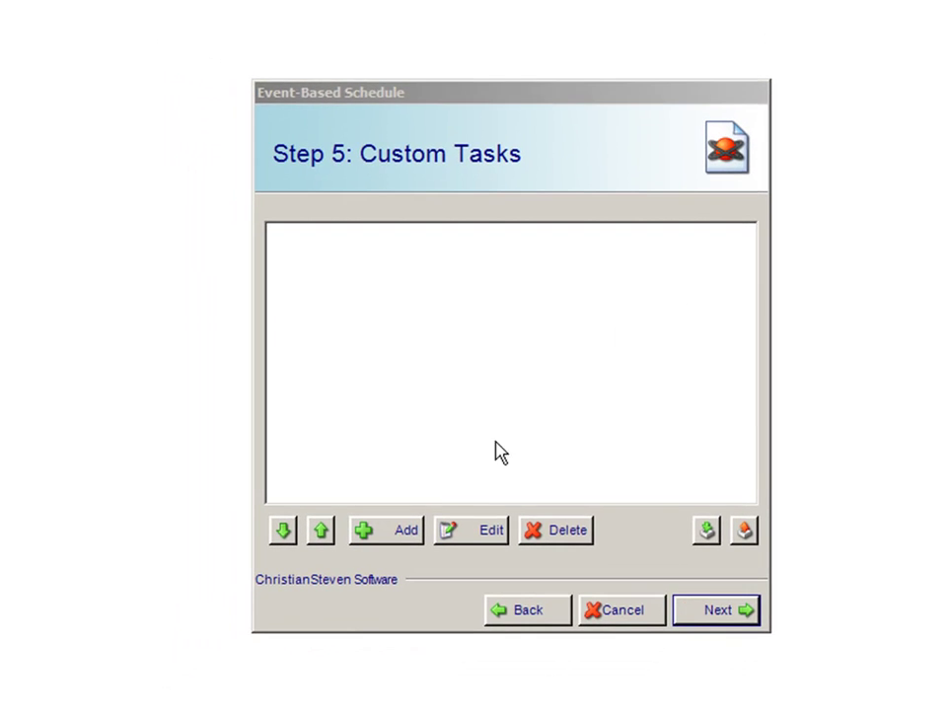
# Add a Send Email custom task from the Internet category.
pyautogui.click(395, 536)
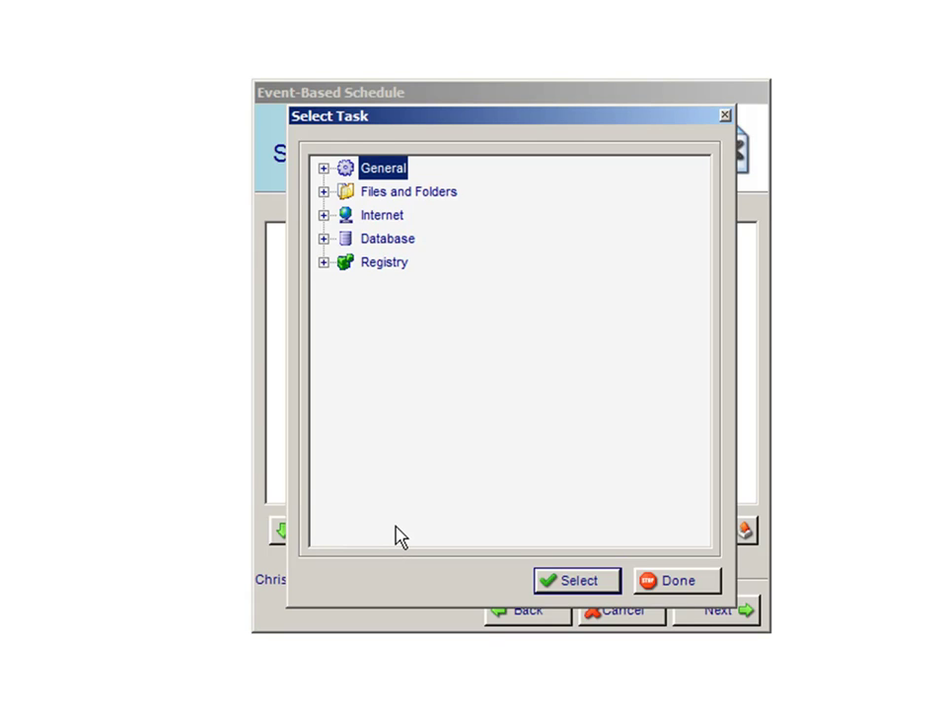
pyautogui.click(323, 215)
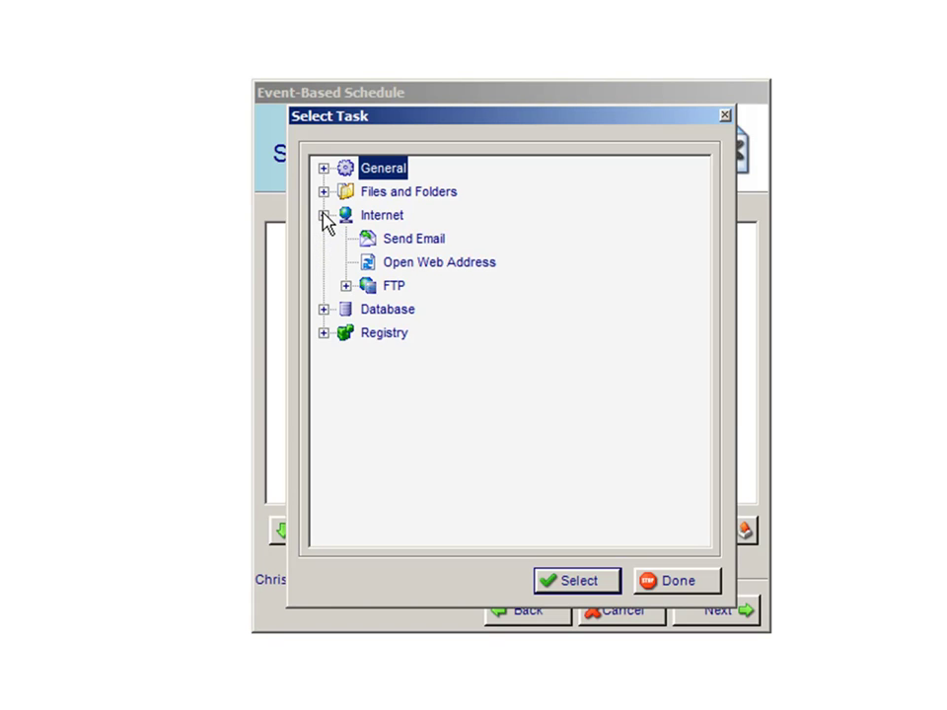
pyautogui.click(411, 240)
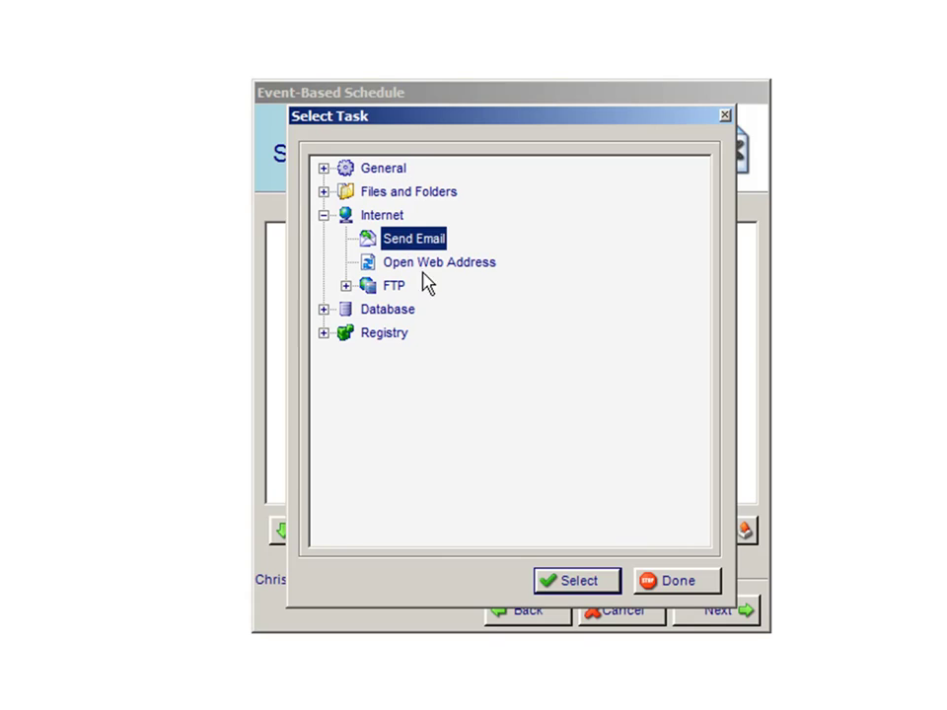
pyautogui.click(585, 574)
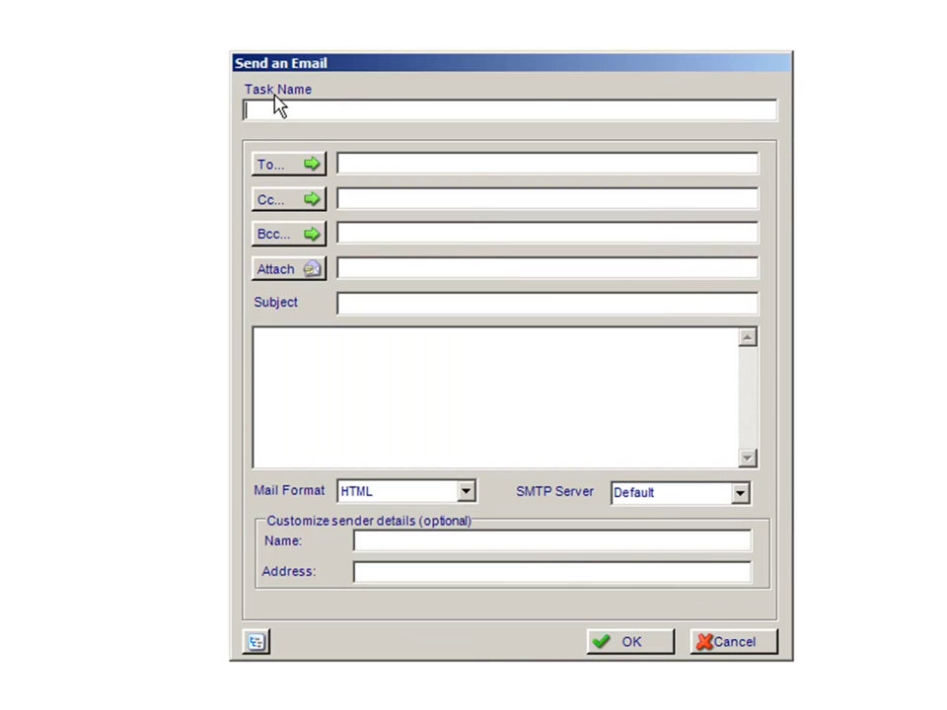
# Name the email task "event based triggered", enter the recipient's email, subject "file has been modified" and body "file has been modified in public folder", and save it.
pyautogui.click(360, 173)
pyautogui.click(355, 307)
pyautogui.click(390, 426)
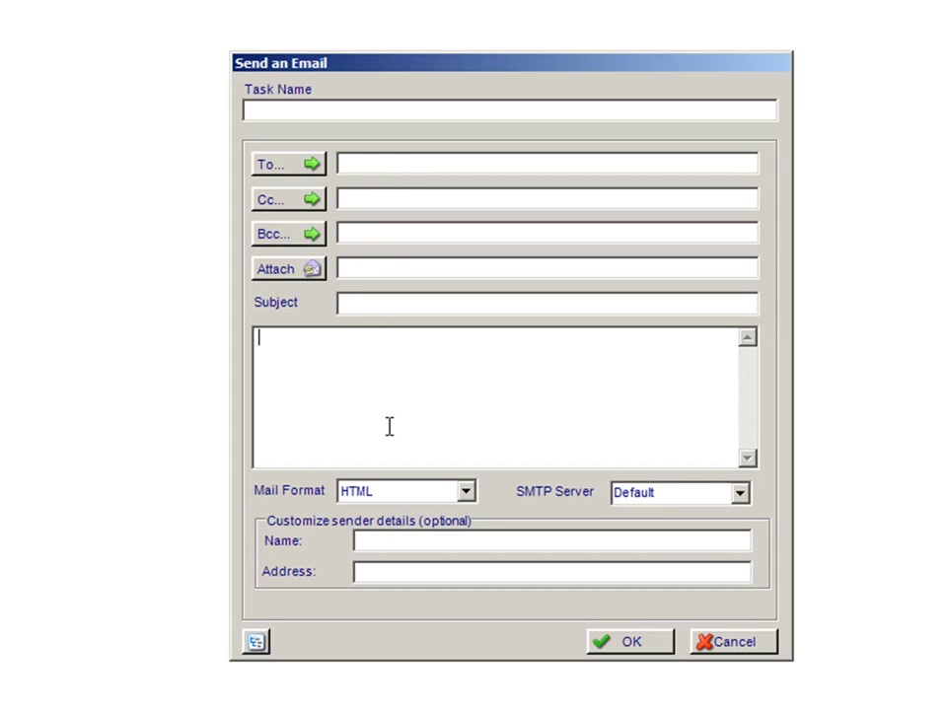
pyautogui.click(366, 118)
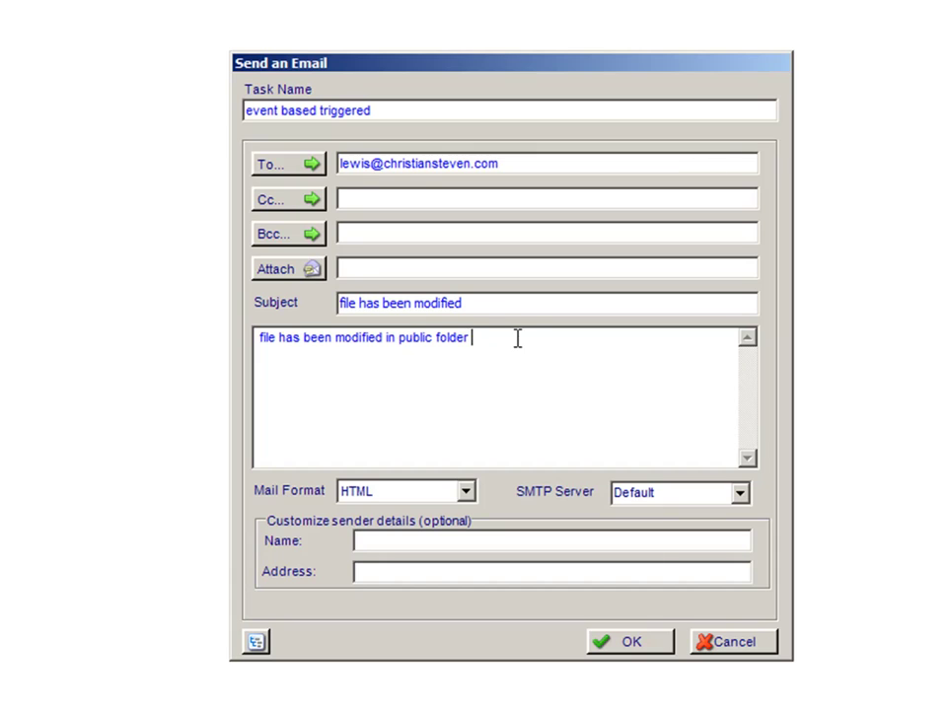
pyautogui.moveTo(507, 340); pyautogui.dragTo(246, 357)
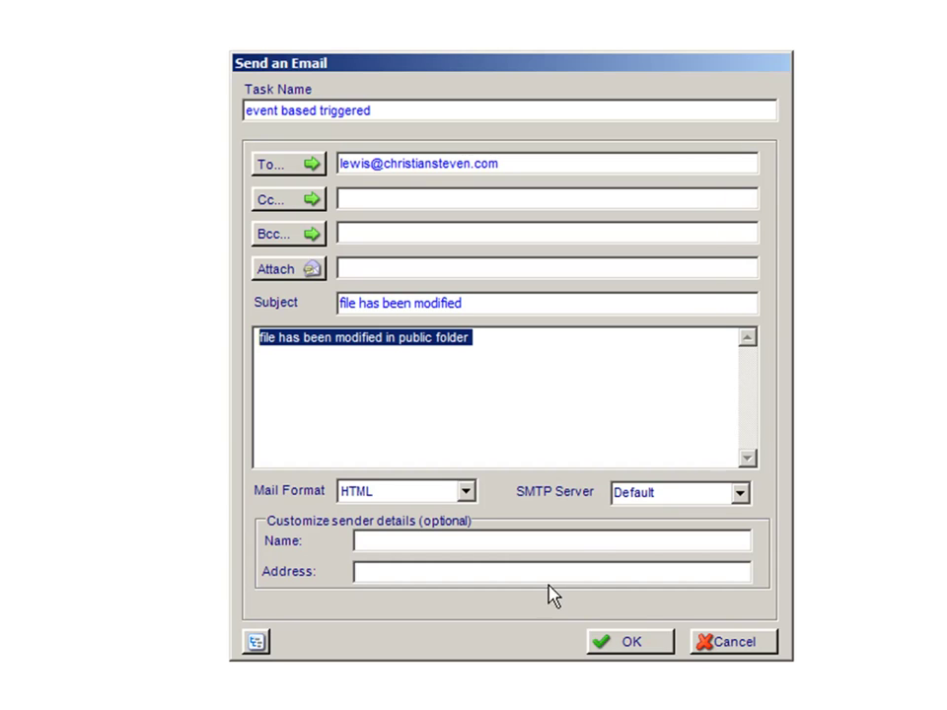
pyautogui.click(555, 432)
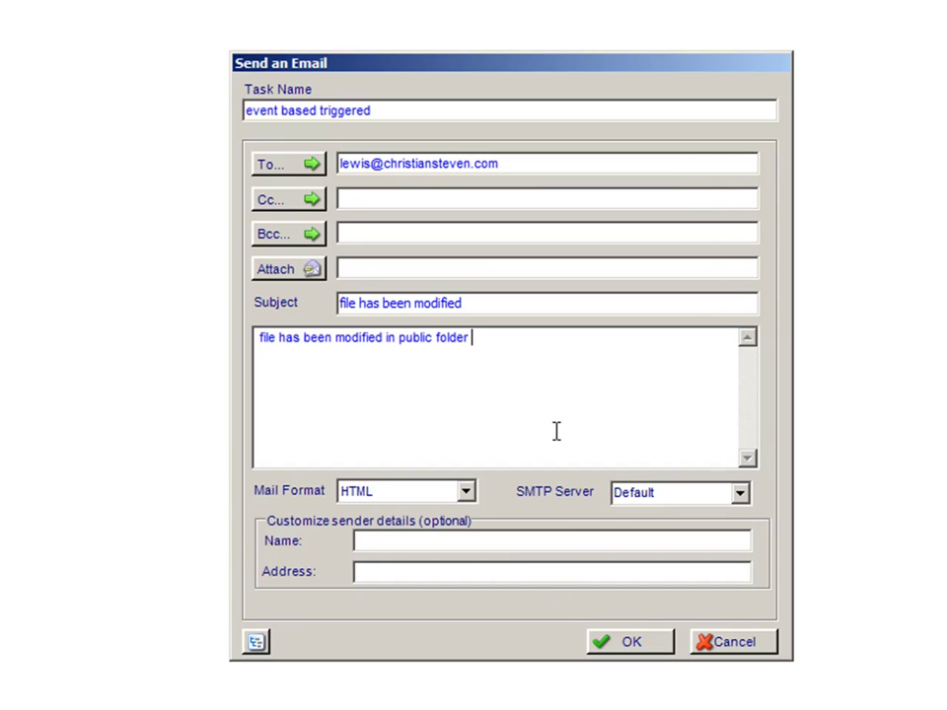
pyautogui.click(631, 647)
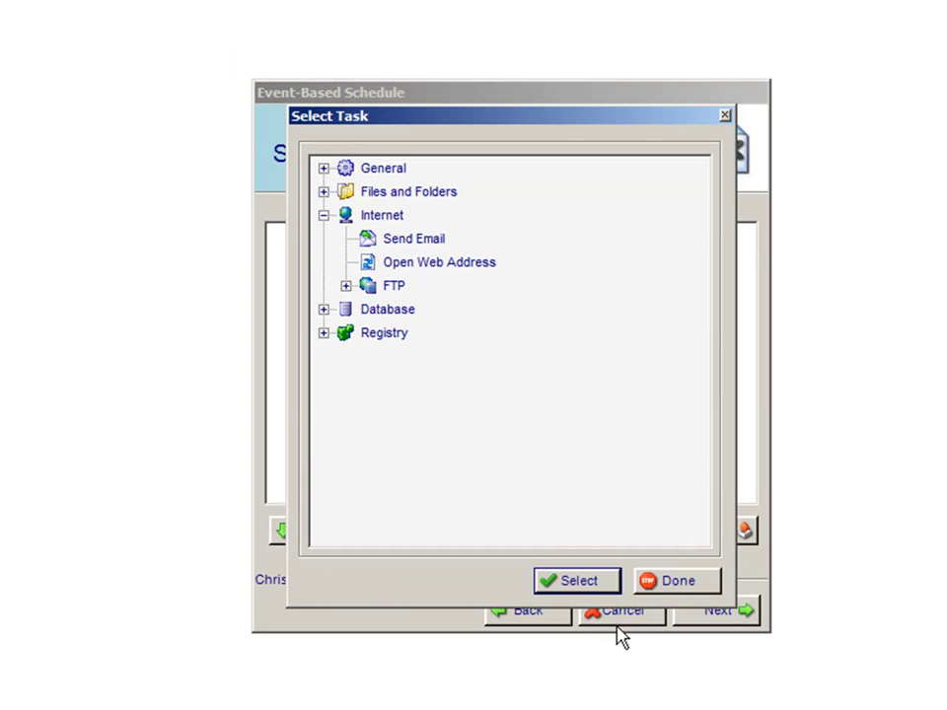
pyautogui.click(668, 582)
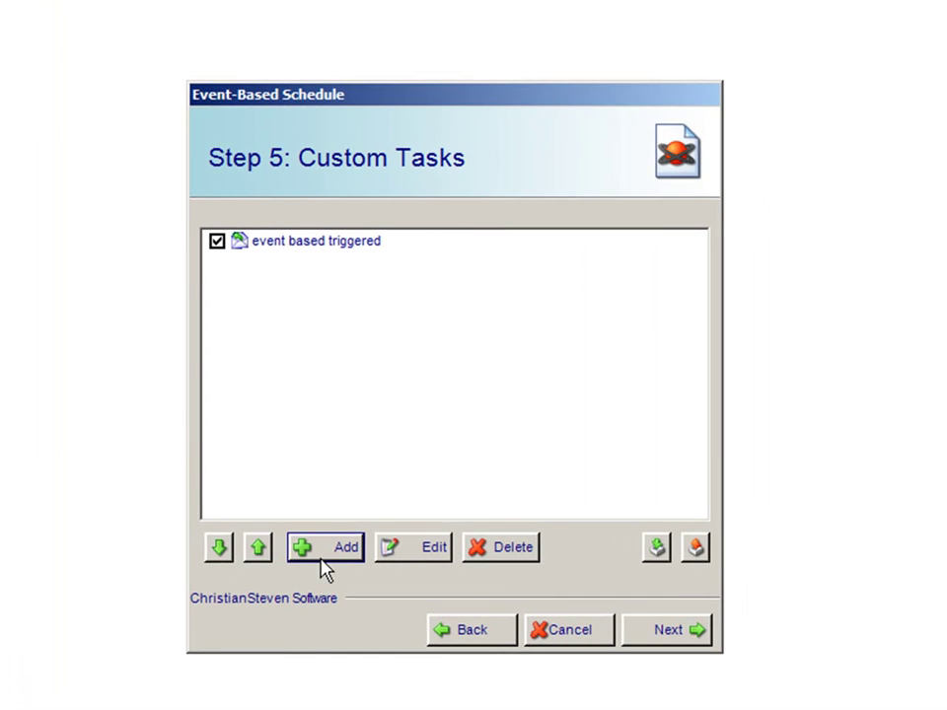
# Examine the default tasks list and the option for saving the custom tasks as a named task list, cancelling both.
pyautogui.click(317, 243)
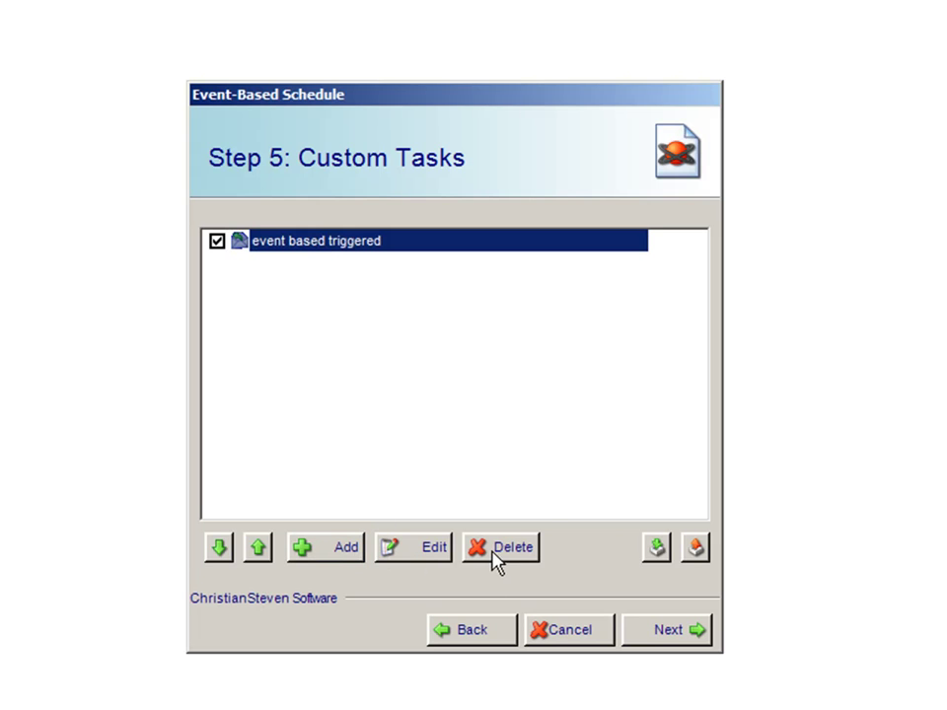
pyautogui.press('Tab')
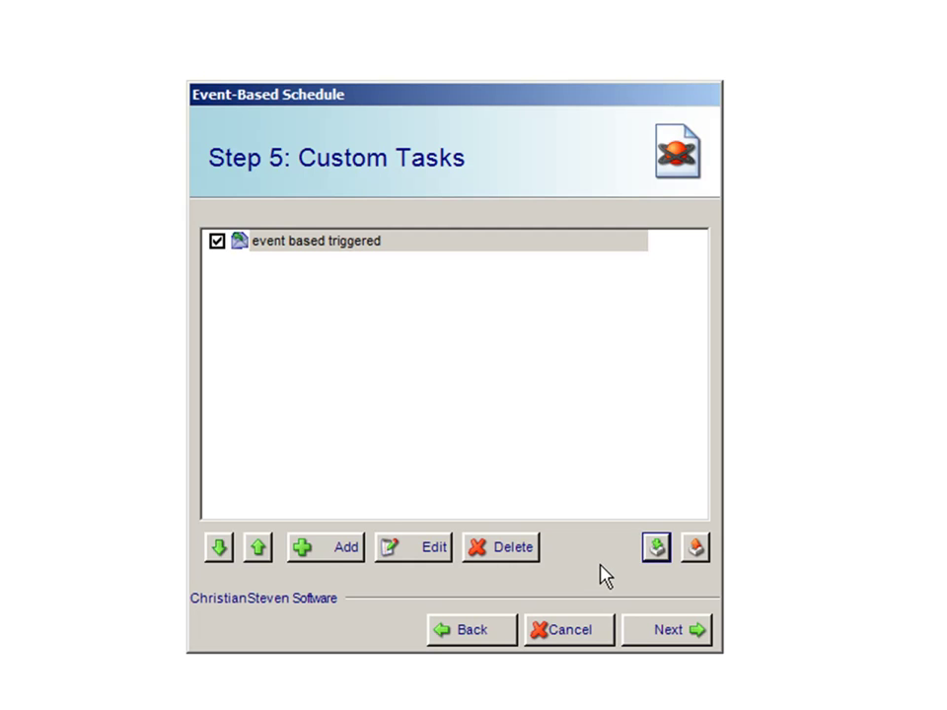
pyautogui.click(656, 552)
pyautogui.click(688, 568)
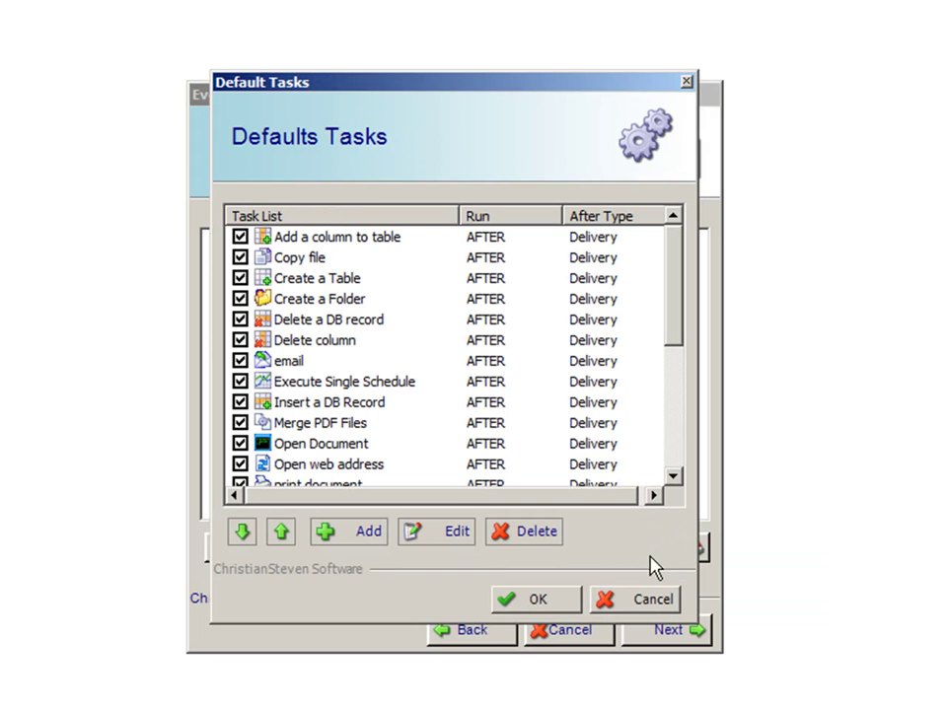
pyautogui.click(664, 599)
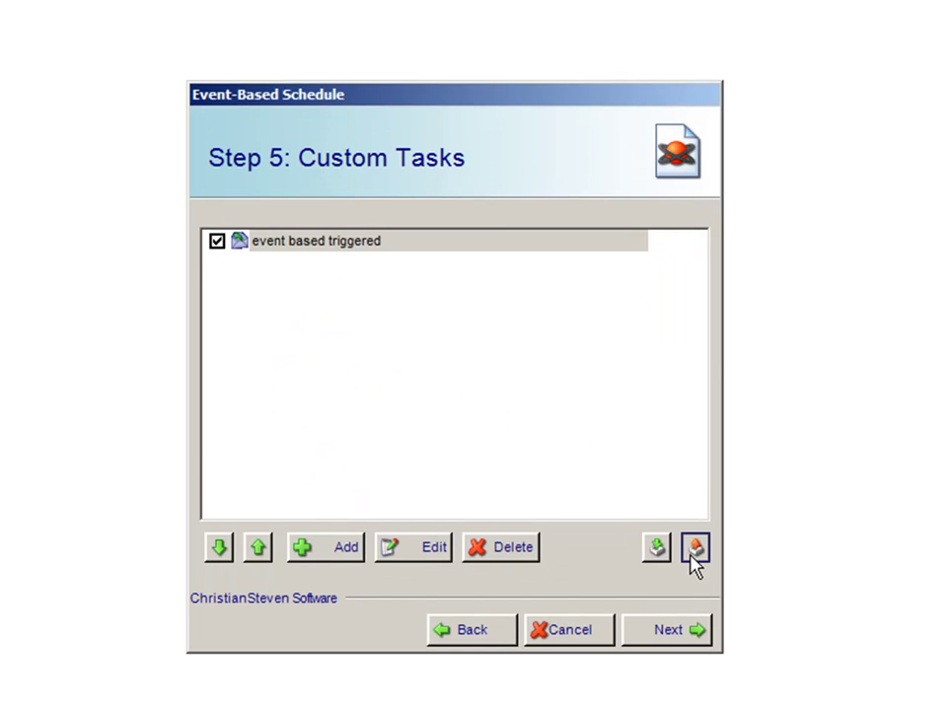
pyautogui.click(694, 551)
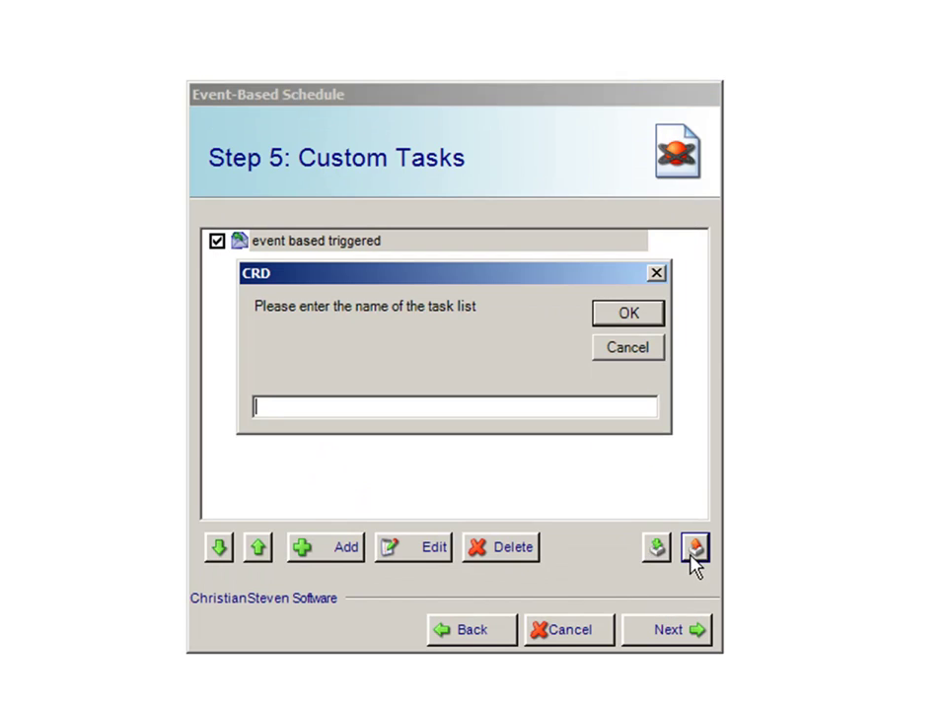
pyautogui.click(635, 349)
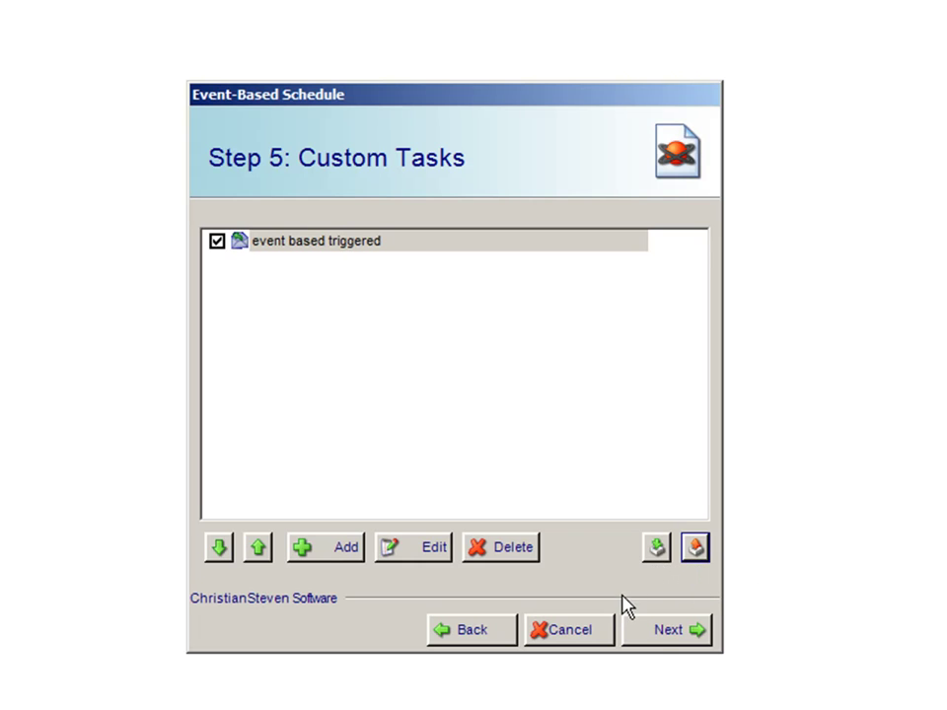
# Continue to the execution flow, keep Schedules followed by Custom Tasks, and finish the event-based schedule.
pyautogui.click(654, 644)
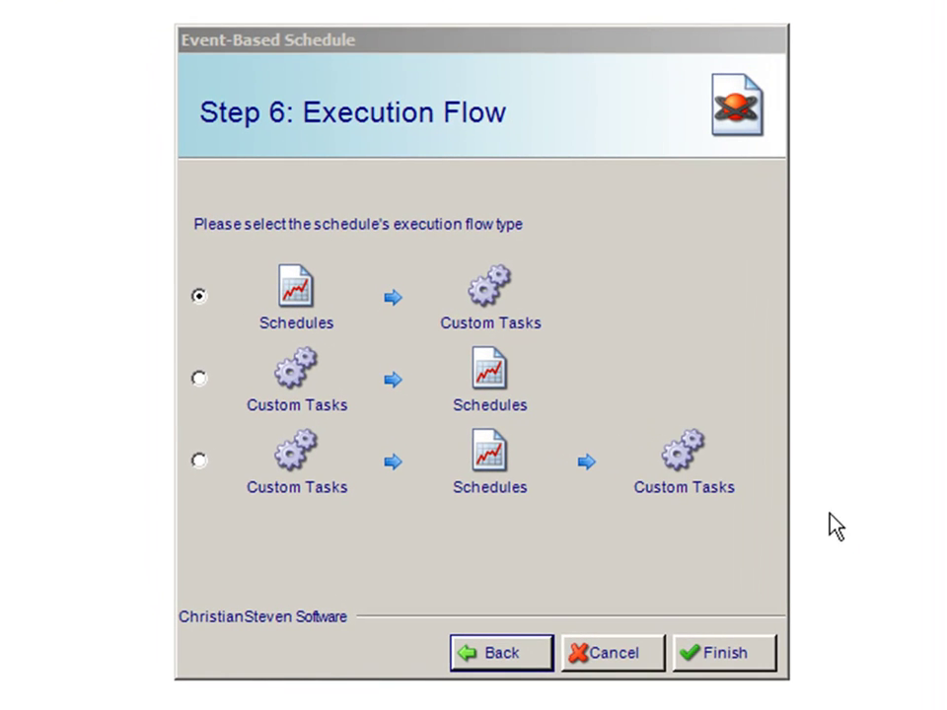
pyautogui.click(740, 659)
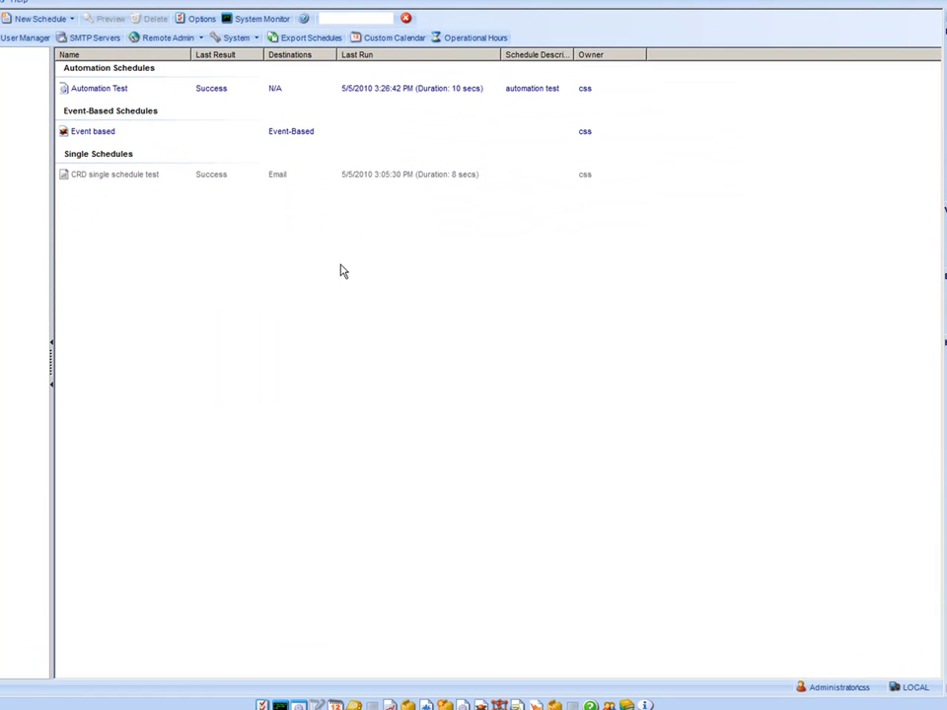